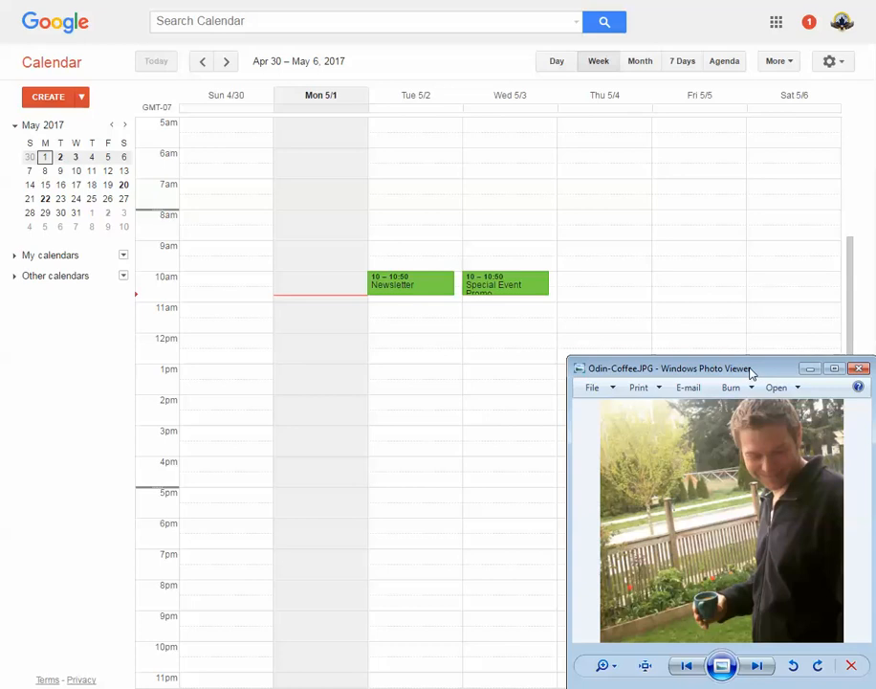
# Create an event titled "Email to the Database" on Thursday, May 4, from 10:00am to 10:50am in the Business JV Club calendar.
pyautogui.moveTo(753, 370); pyautogui.dragTo(401, 349)
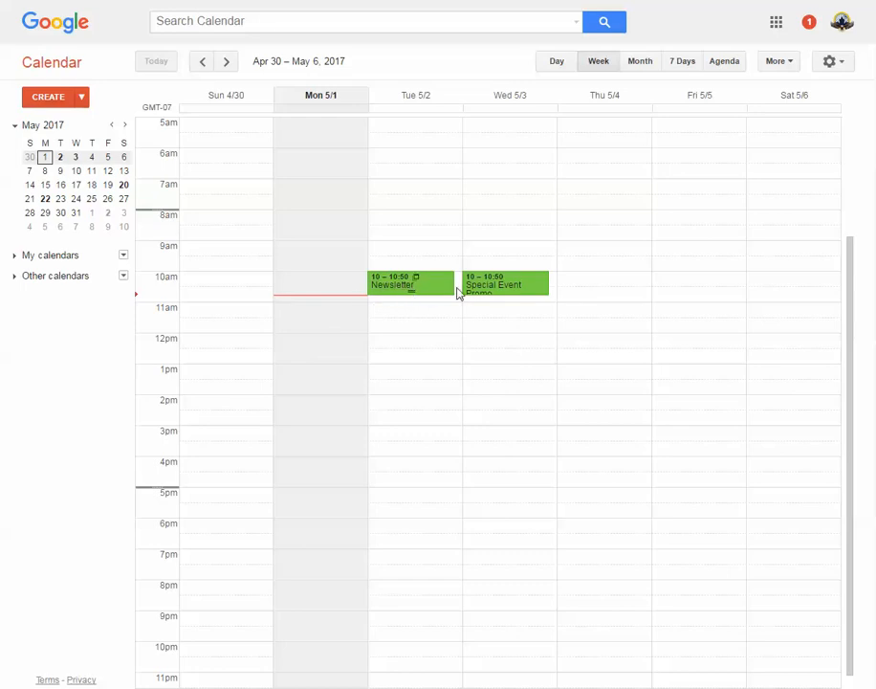
pyautogui.click(583, 281)
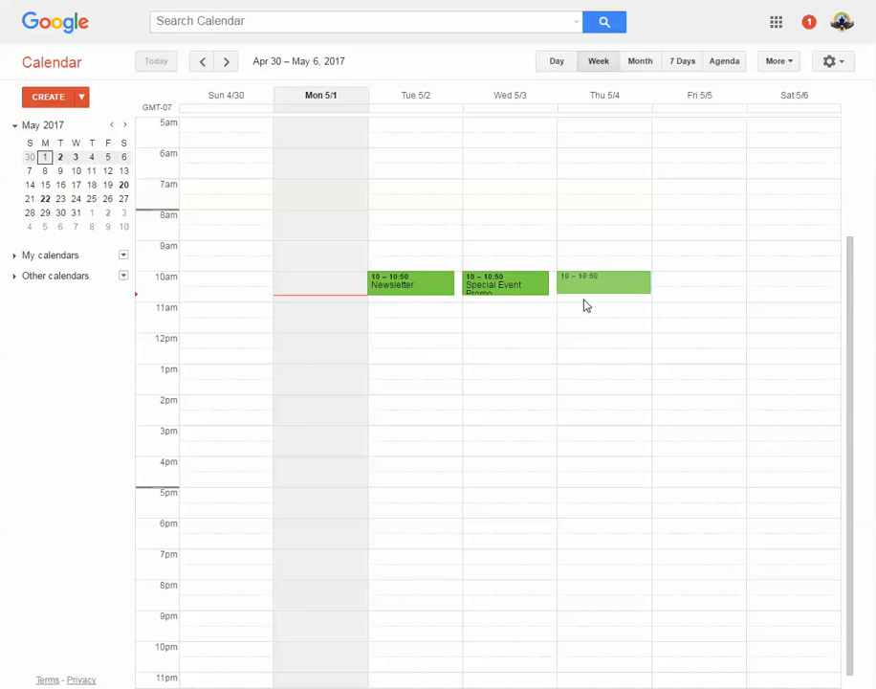
pyautogui.write('Em')
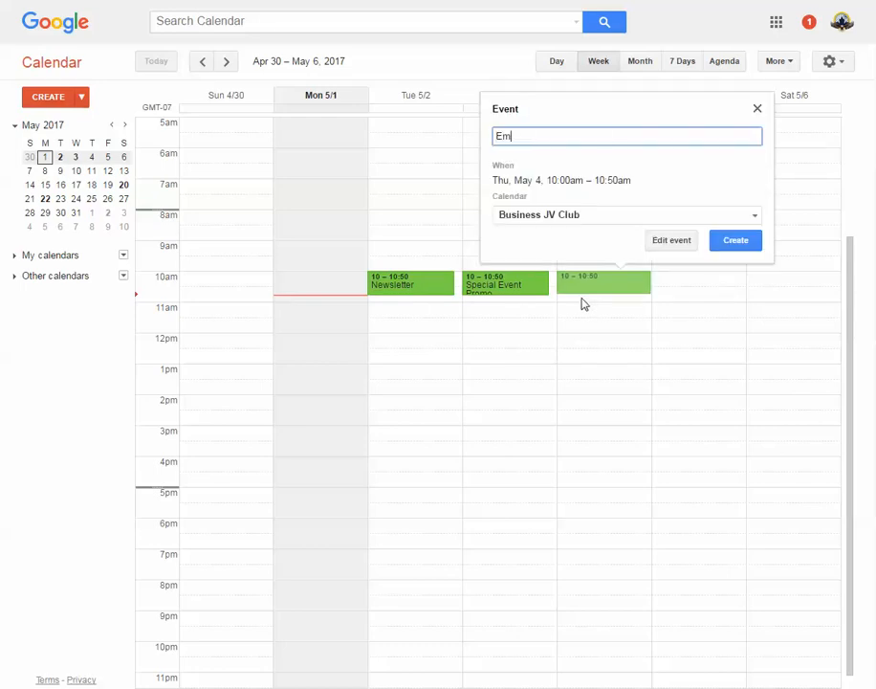
pyautogui.write('ail to the Database')
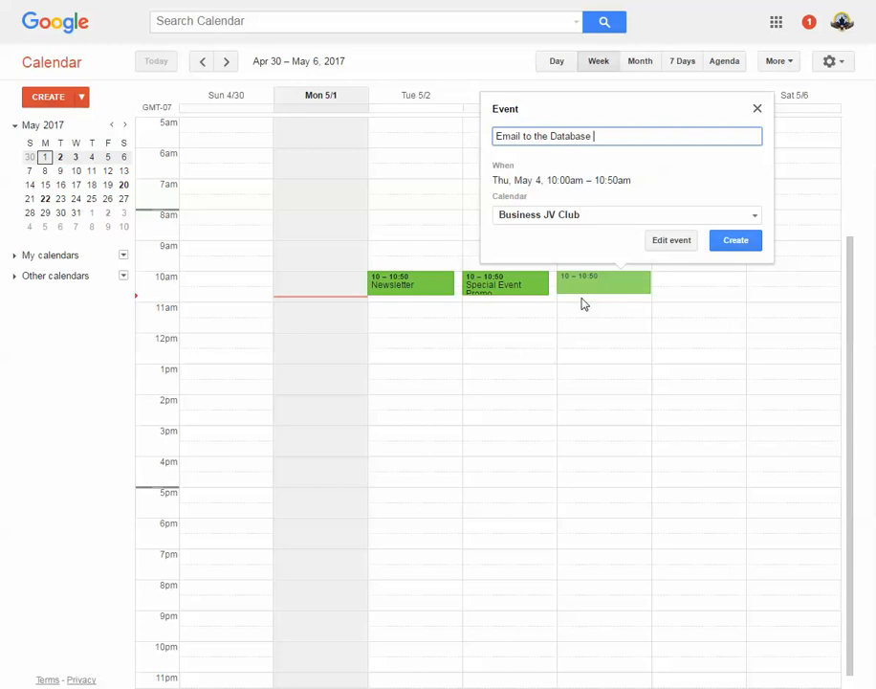
pyautogui.click(744, 245)
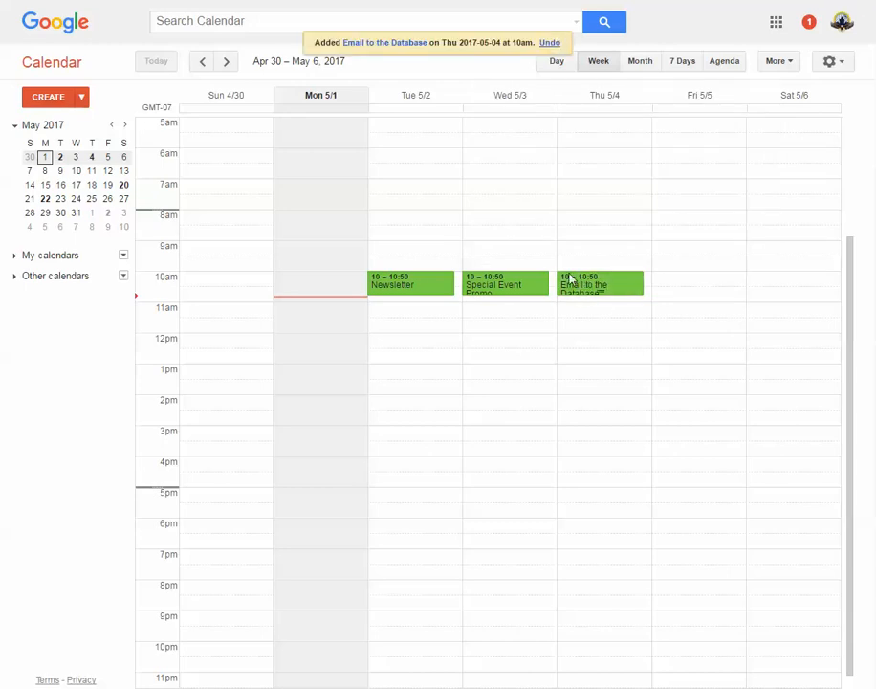
# Open the Tuesday, May 2 Newsletter event and add blank lines after the Database line in its description.
pyautogui.click(390, 289)
pyautogui.click(182, 321)
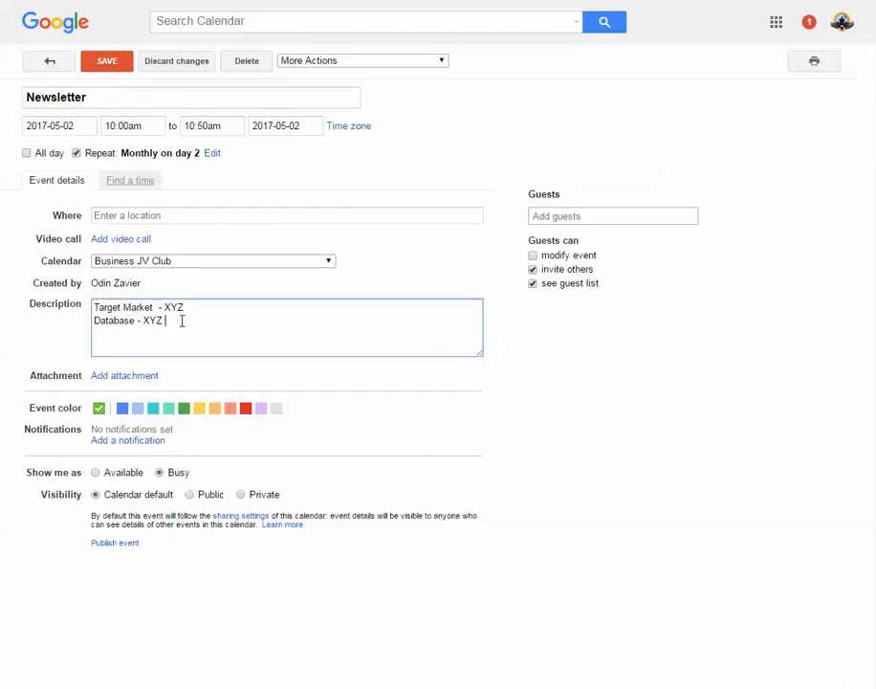
pyautogui.press('Return')
pyautogui.press('Return')
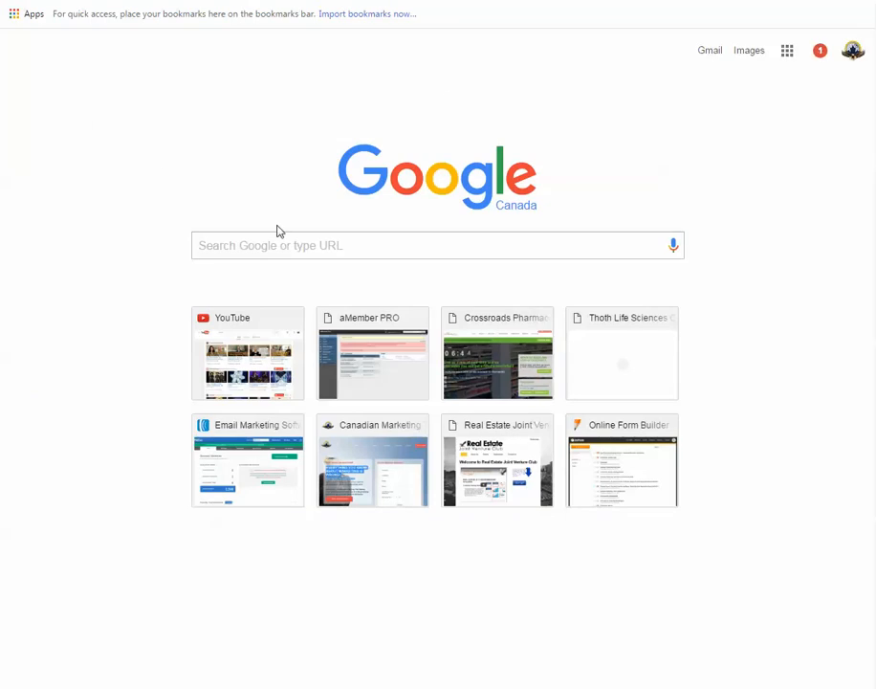
# Search Google for "newletter .doc" in a new browser tab.
pyautogui.click(278, 244)
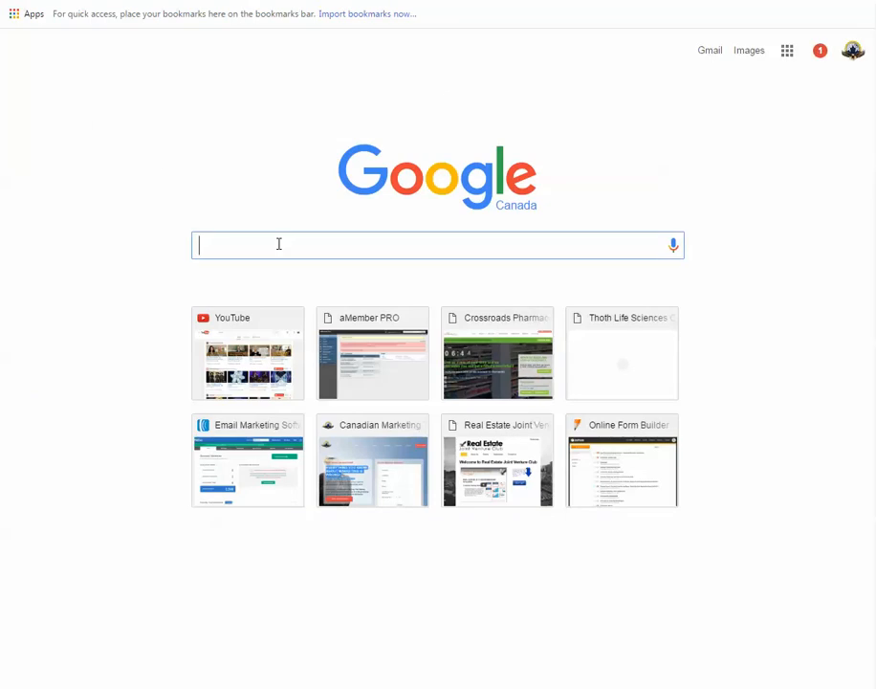
pyautogui.write('new')
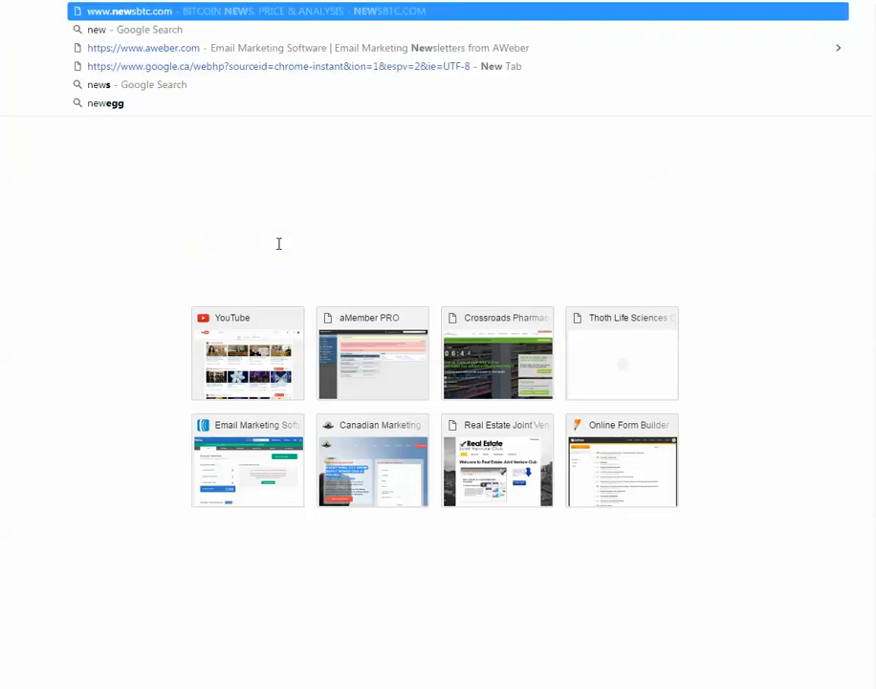
pyautogui.write('sletter .doc')
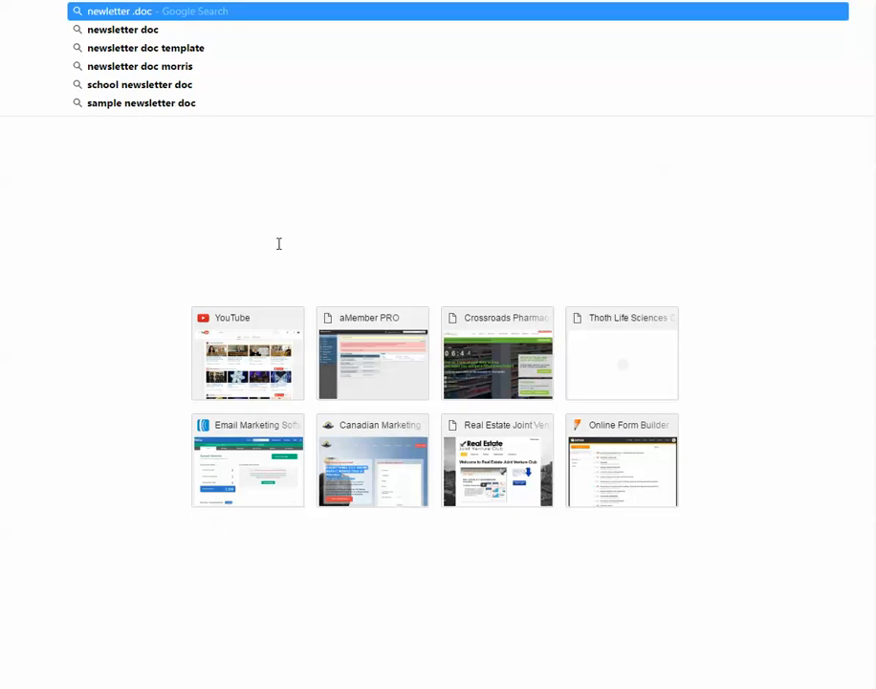
pyautogui.press('Return')
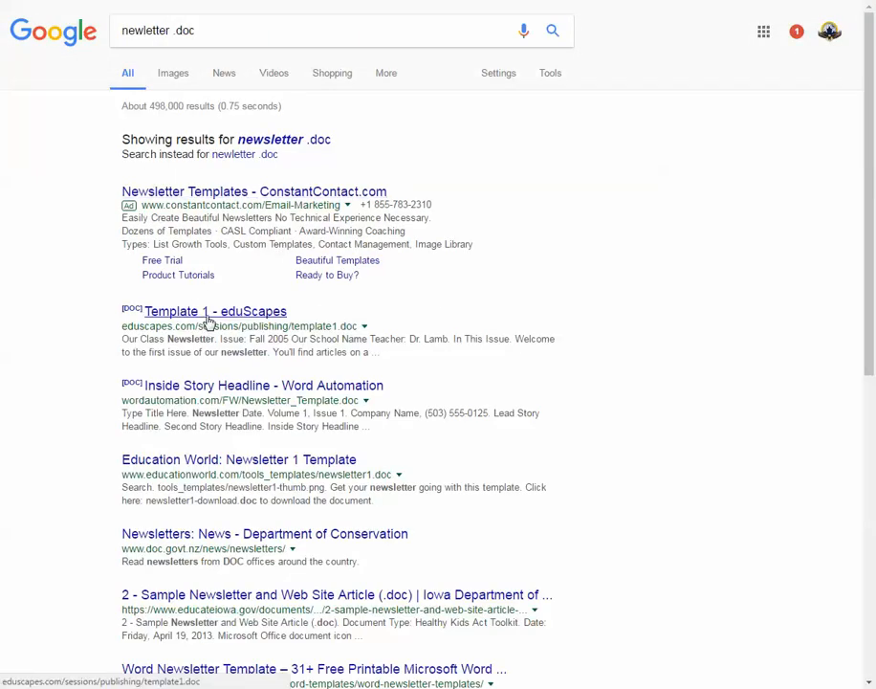
# Refine the search to "newletter template .doc" and look through the results for newsletter templates.
pyautogui.click(173, 30)
pyautogui.write('template')
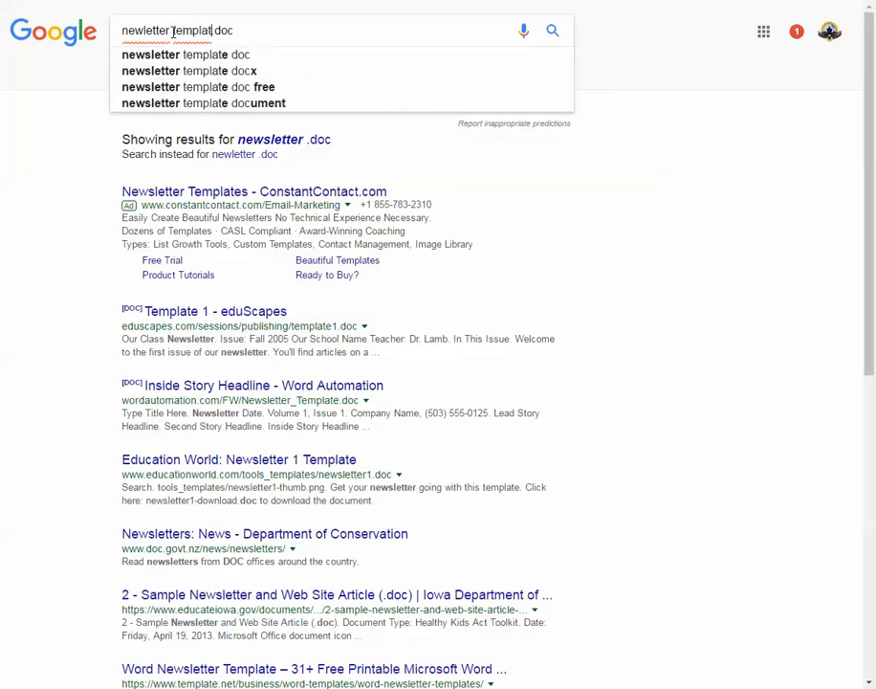
pyautogui.press('Return')
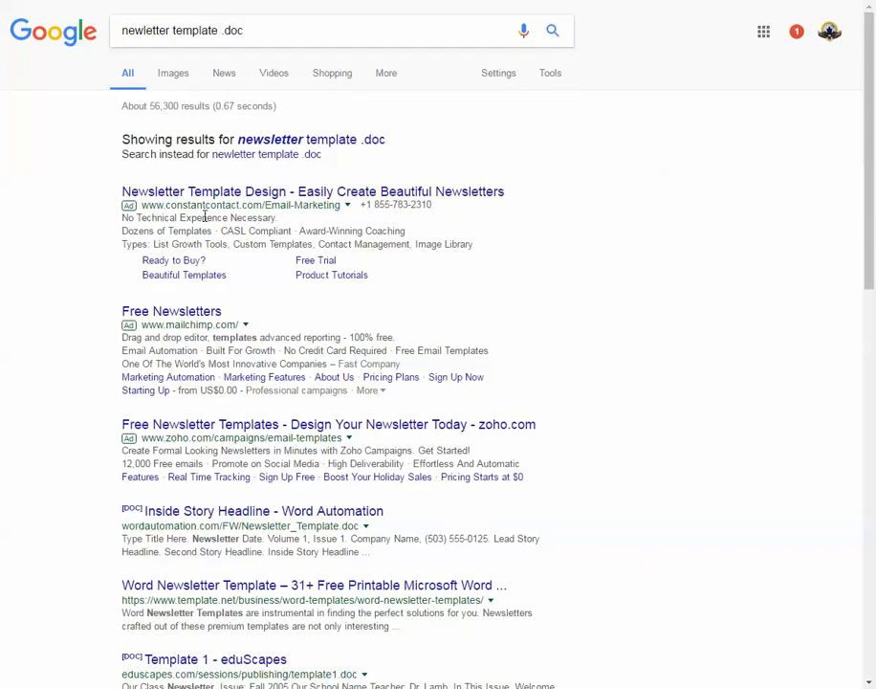
pyautogui.scroll(-3, 191, 387)
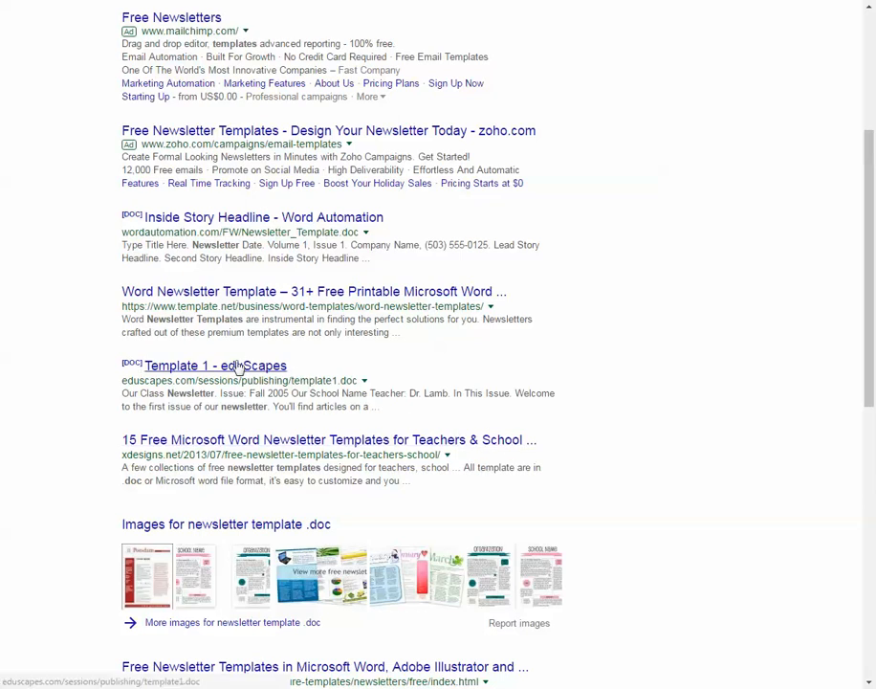
pyautogui.scroll(-3, 245, 368)
pyautogui.scroll(-3, 239, 453)
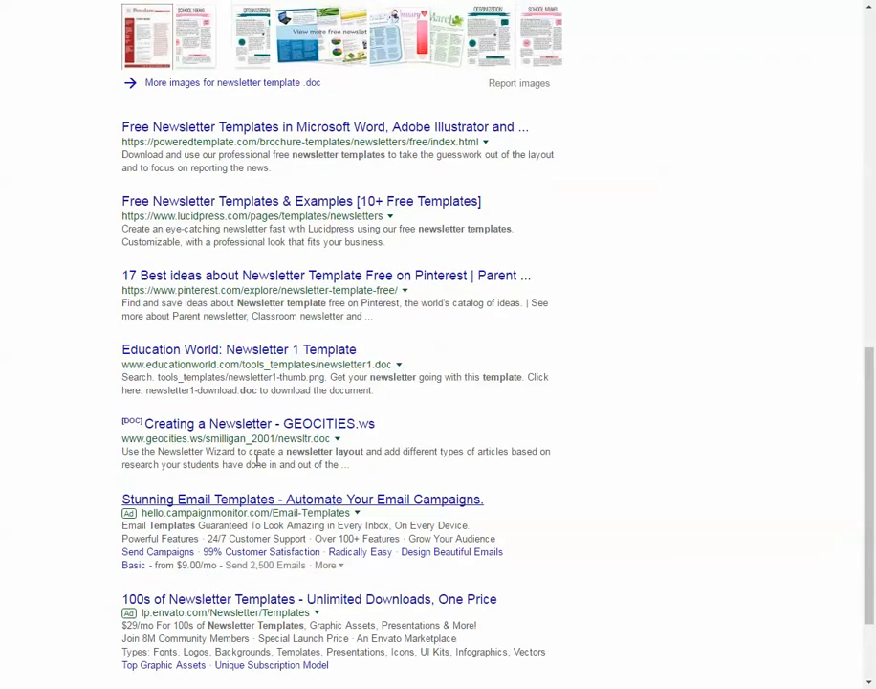
pyautogui.scroll(9, 356, 290)
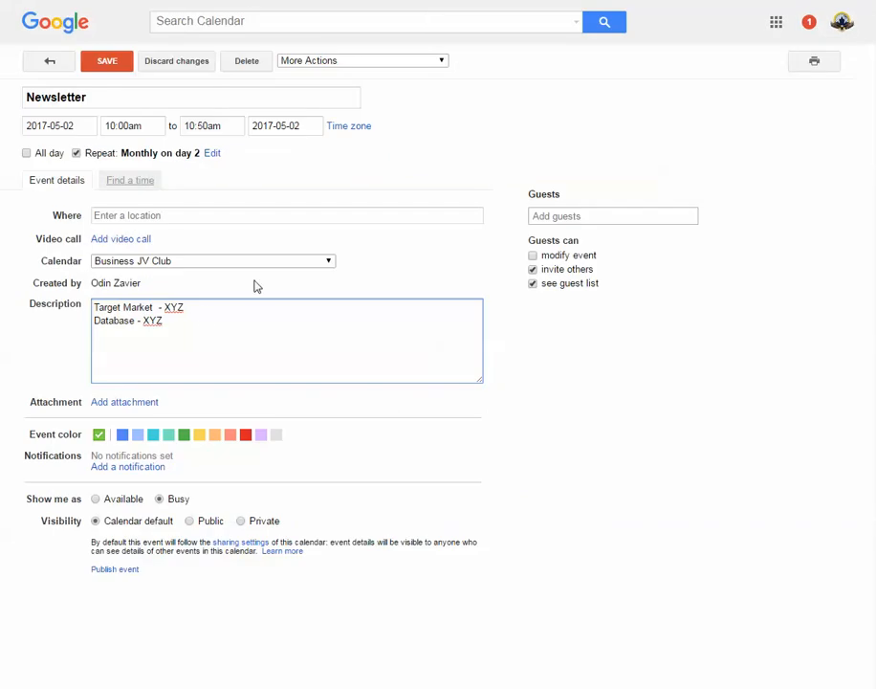
# Back in the Newsletter event, add the lines "Template", "sponsors" and "strategic alliance" to the description.
pyautogui.write('Template')
pyautogui.press('Return')
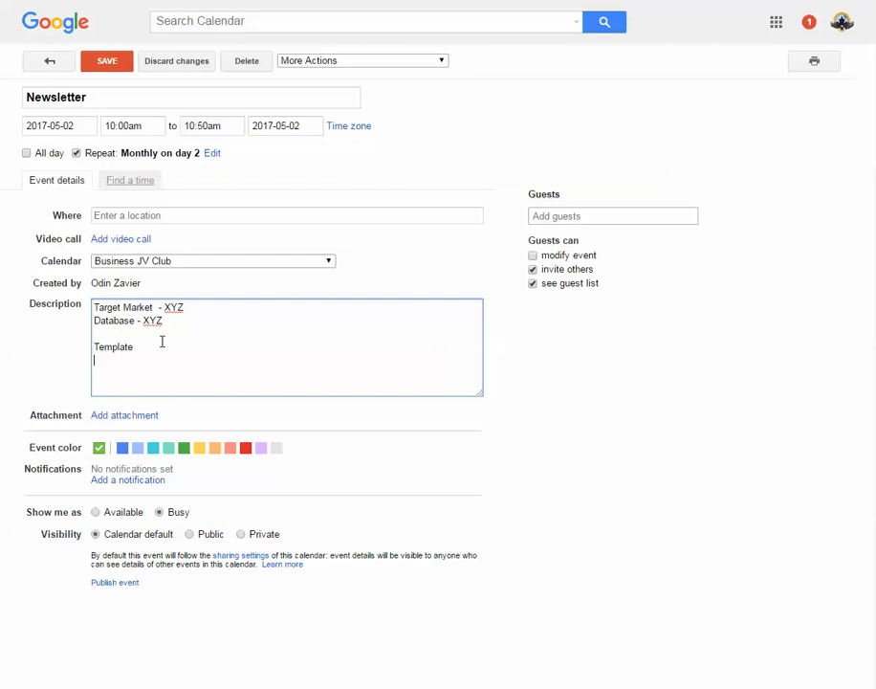
pyautogui.write('sponsors')
pyautogui.press('Return')
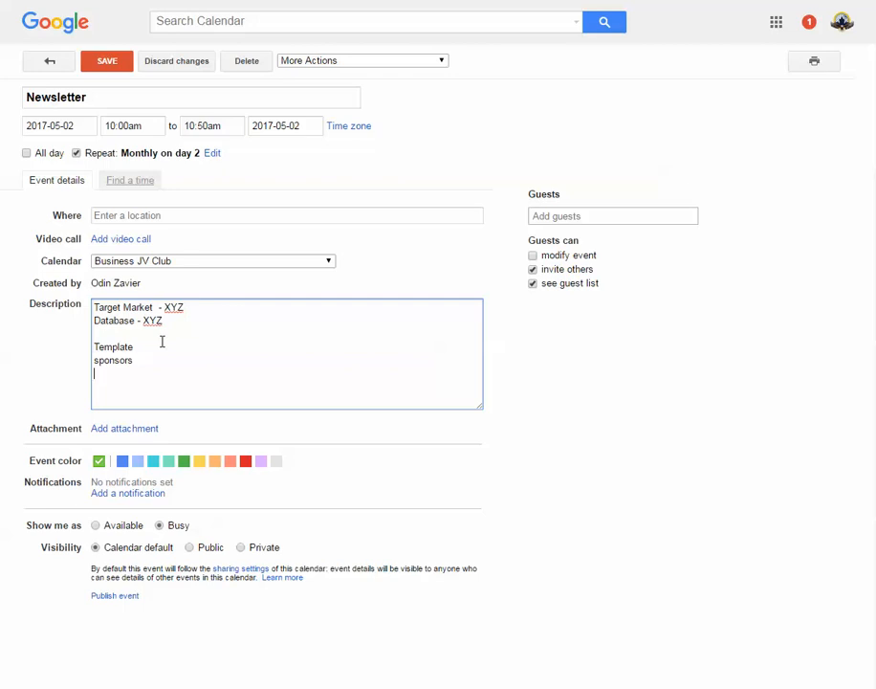
pyautogui.write('strategicalliance')
pyautogui.click(131, 373)
pyautogui.press('Return')
# Extend the Template line with "- research 5 or 10 templates" and save the change to this and all following events.
pyautogui.click(142, 346)
pyautogui.write('-')
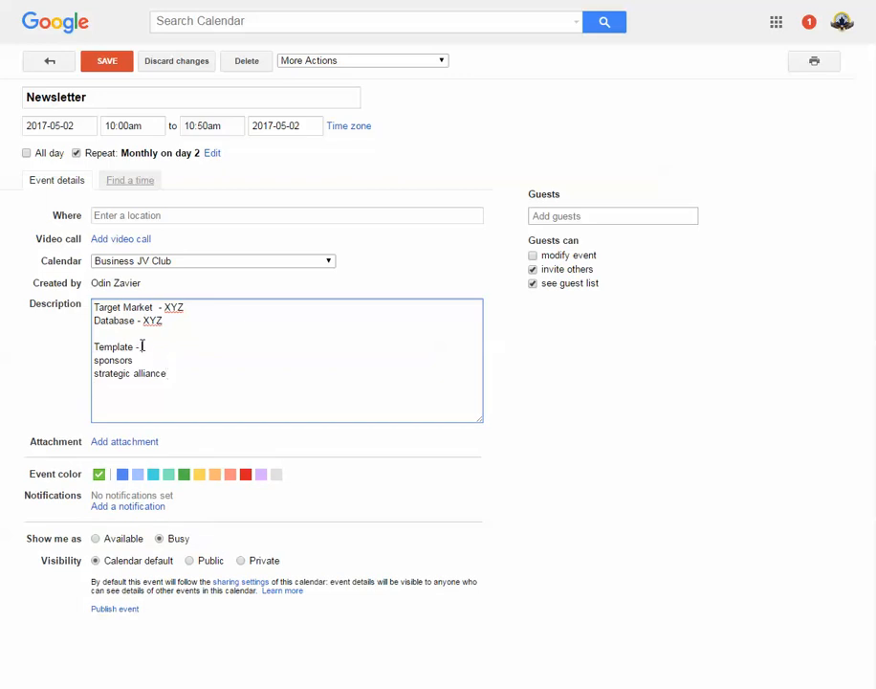
pyautogui.write(' research 5 or 10 templates')
pyautogui.click(146, 360)
pyautogui.click(175, 375)
pyautogui.click(112, 62)
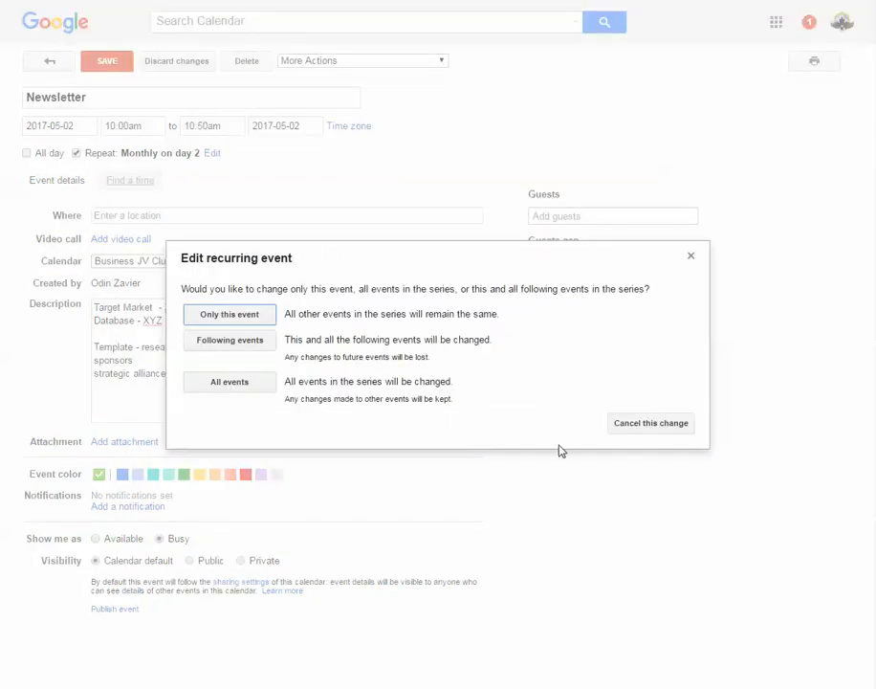
pyautogui.click(236, 344)
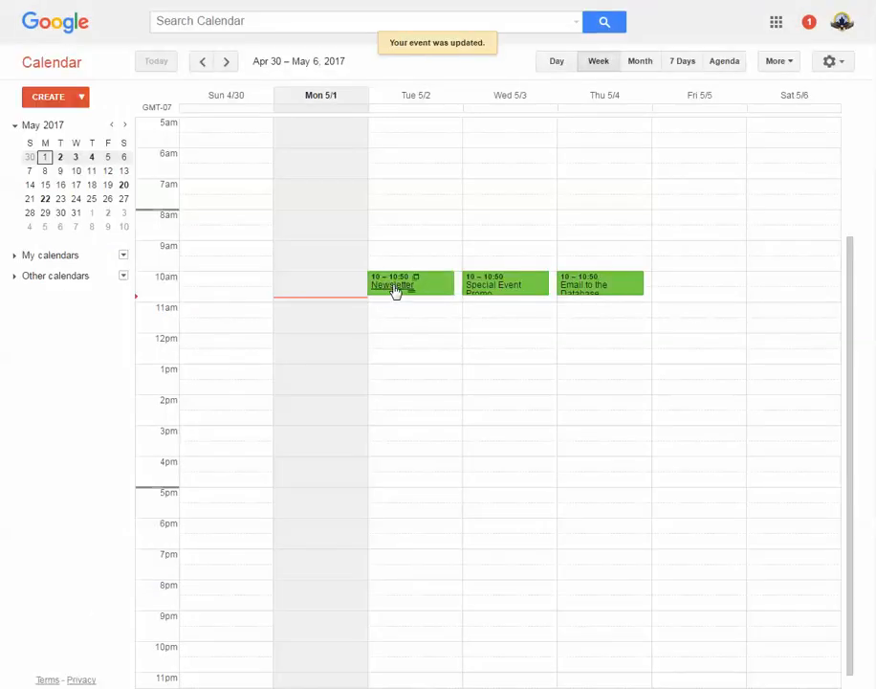
# Open the Friday, June 2 Newsletter occurrence to check its description, and save it to return to the calendar.
pyautogui.click(230, 72)
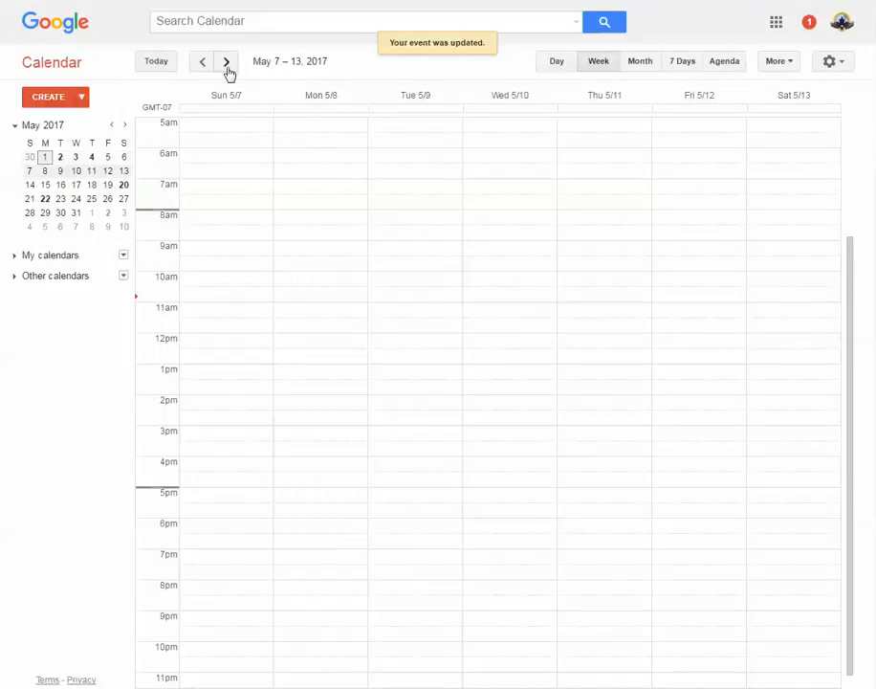
pyautogui.click(228, 64)
pyautogui.click(229, 66)
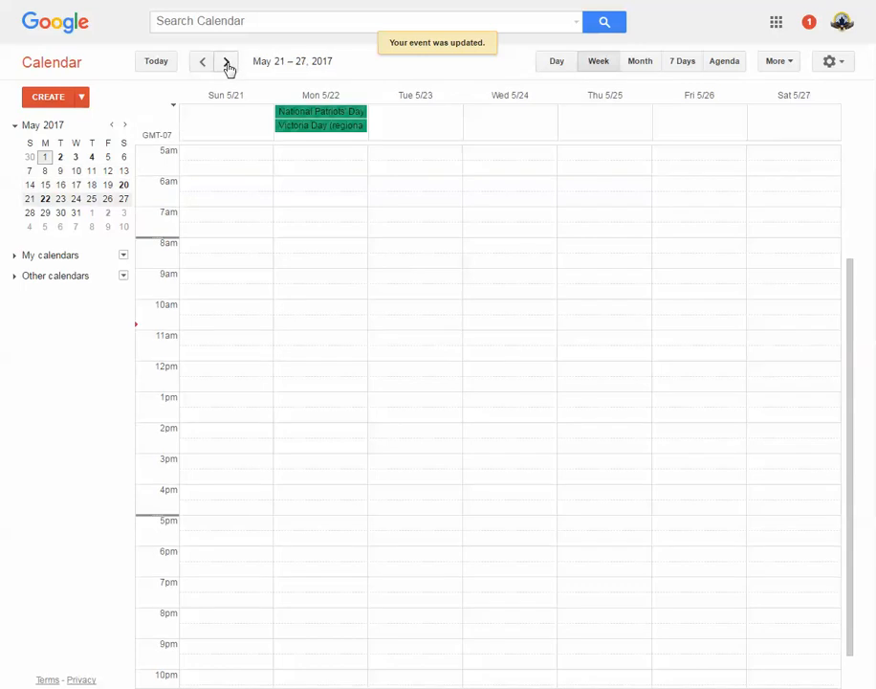
pyautogui.click(226, 64)
pyautogui.click(225, 67)
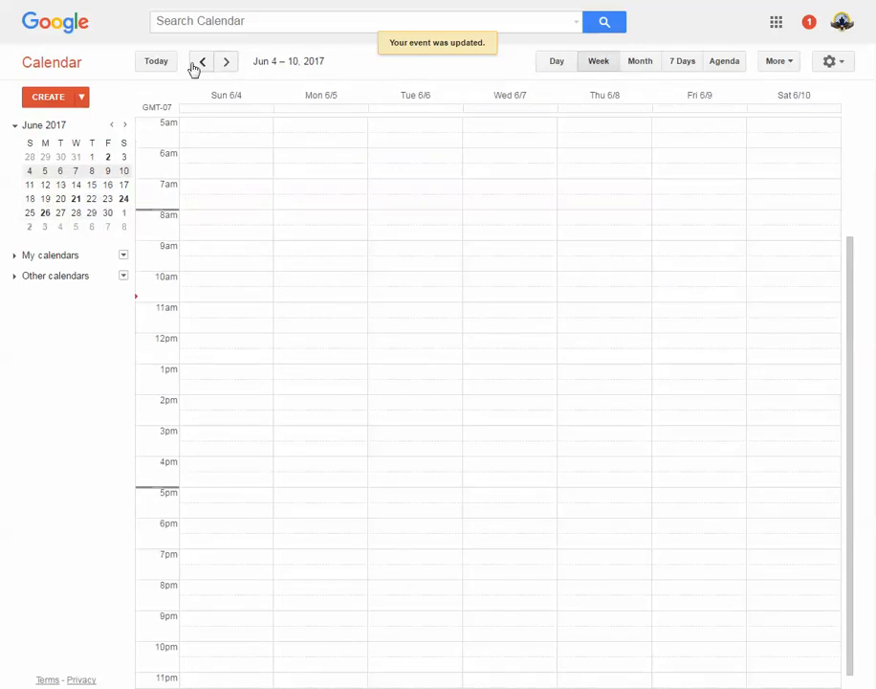
pyautogui.click(199, 64)
pyautogui.click(672, 290)
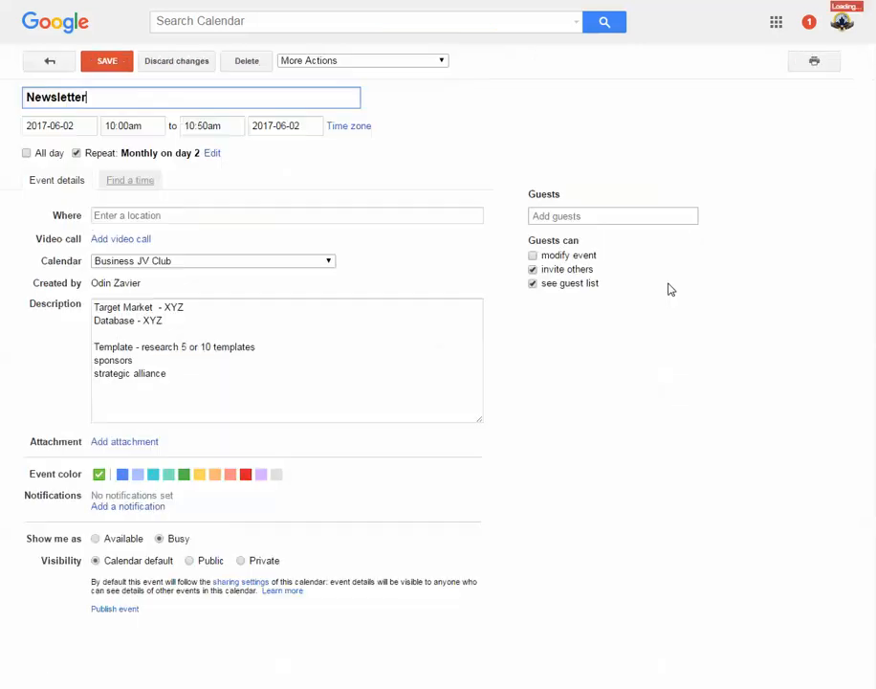
pyautogui.click(106, 65)
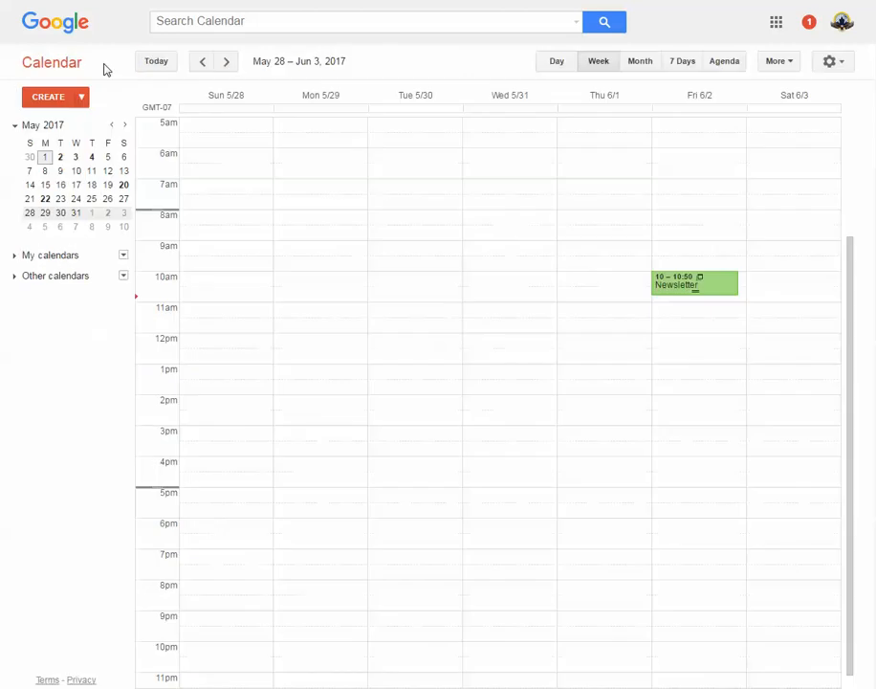
# Go back to the week of April 30 – May 6, 2017 to view its scheduled events.
pyautogui.click(201, 65)
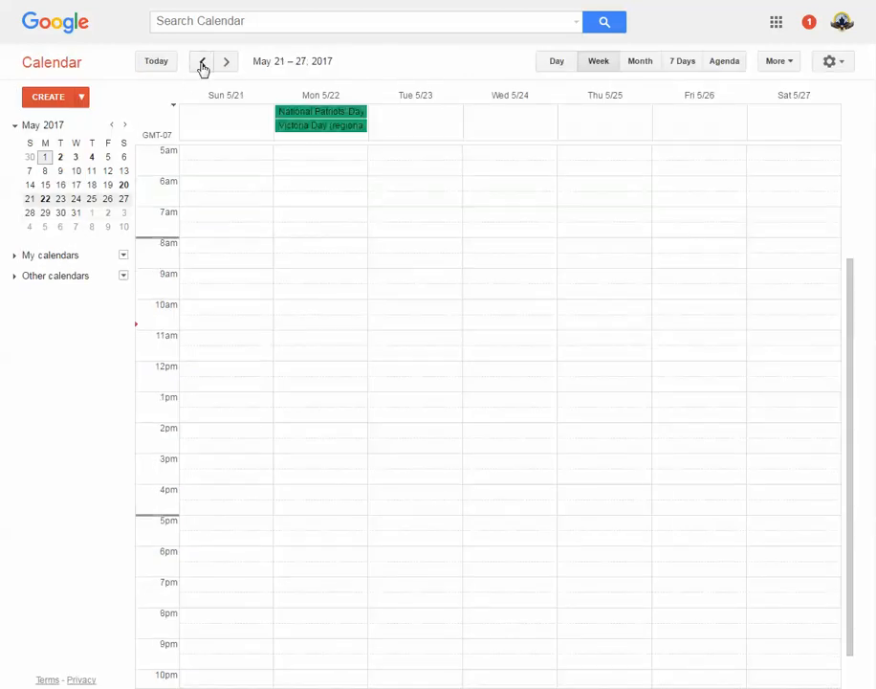
pyautogui.click(201, 65)
pyautogui.click(202, 65)
pyautogui.click(201, 67)
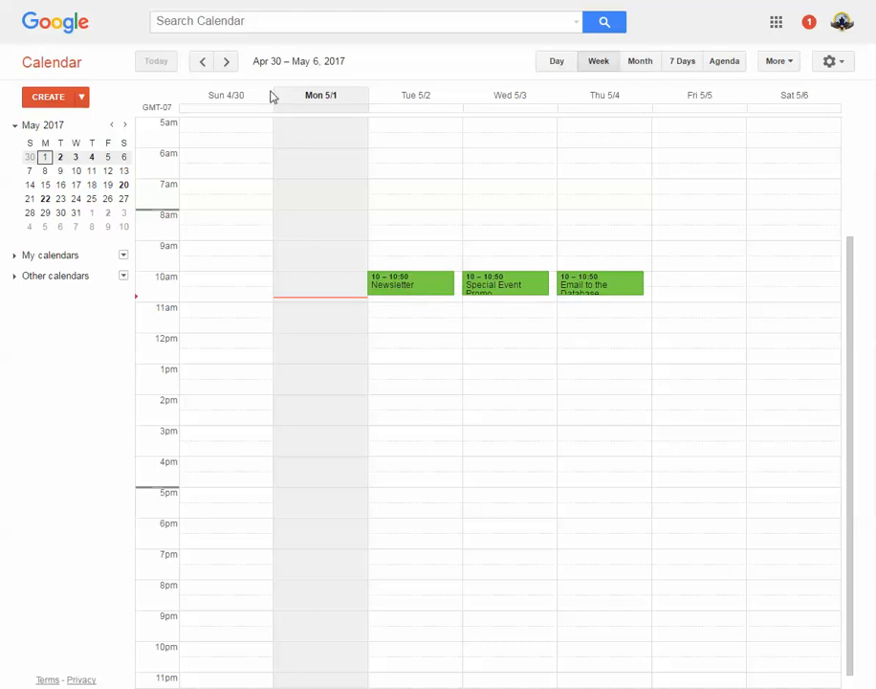
pyautogui.click(226, 62)
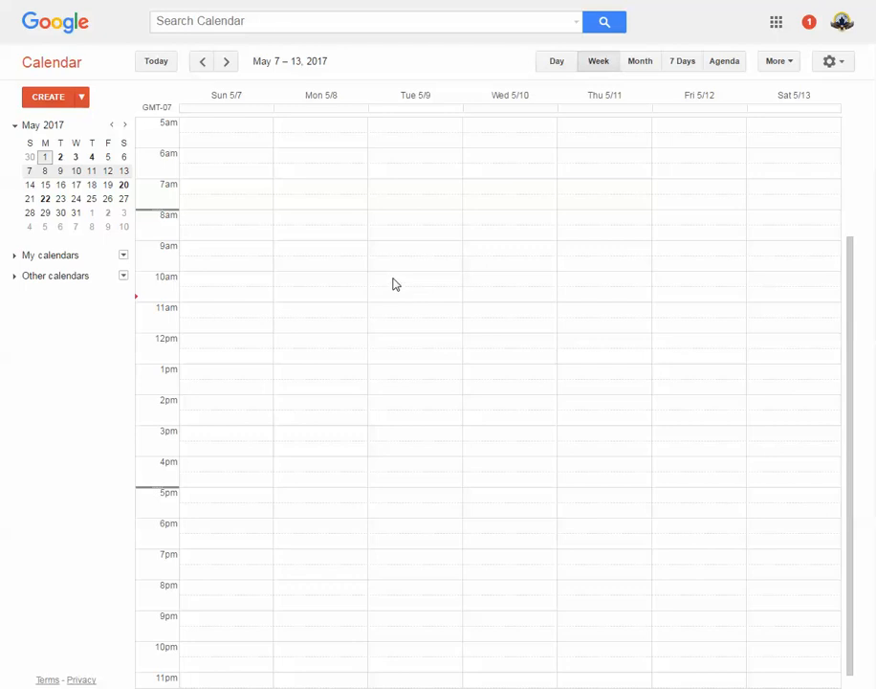
pyautogui.moveTo(391, 278); pyautogui.dragTo(393, 287)
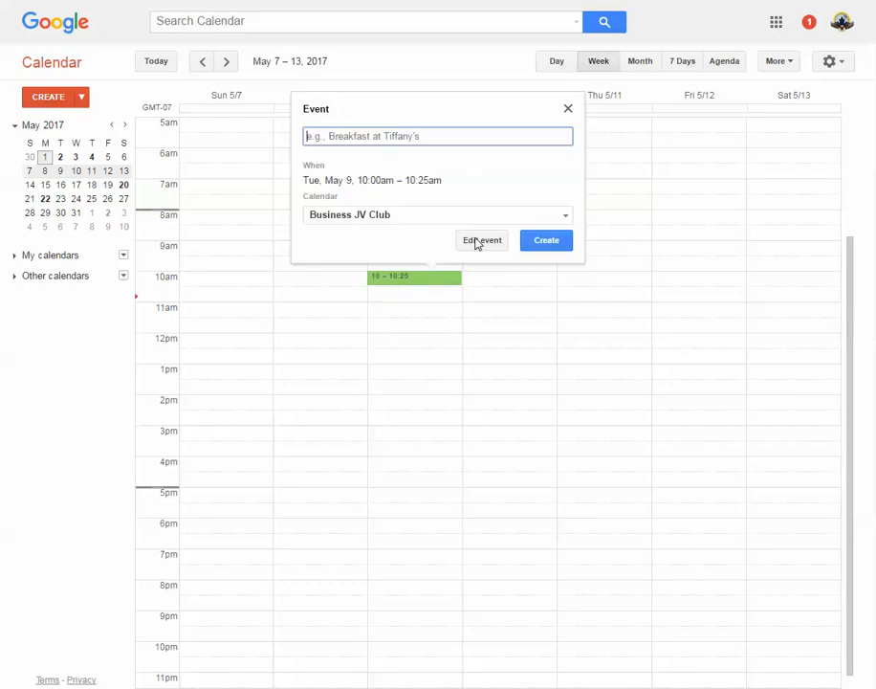
pyautogui.click(568, 110)
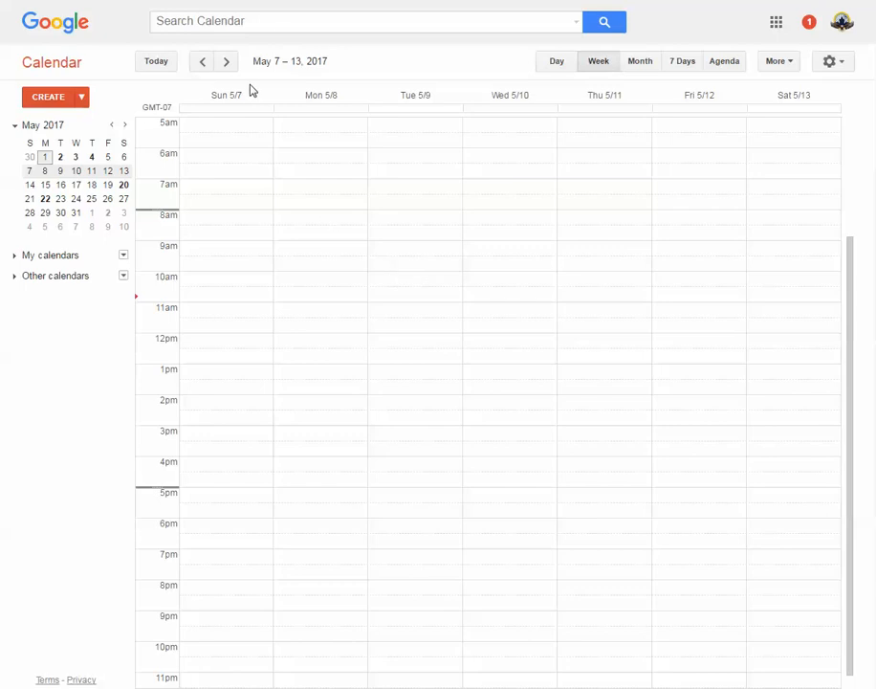
pyautogui.click(227, 63)
pyautogui.click(203, 63)
pyautogui.click(203, 63)
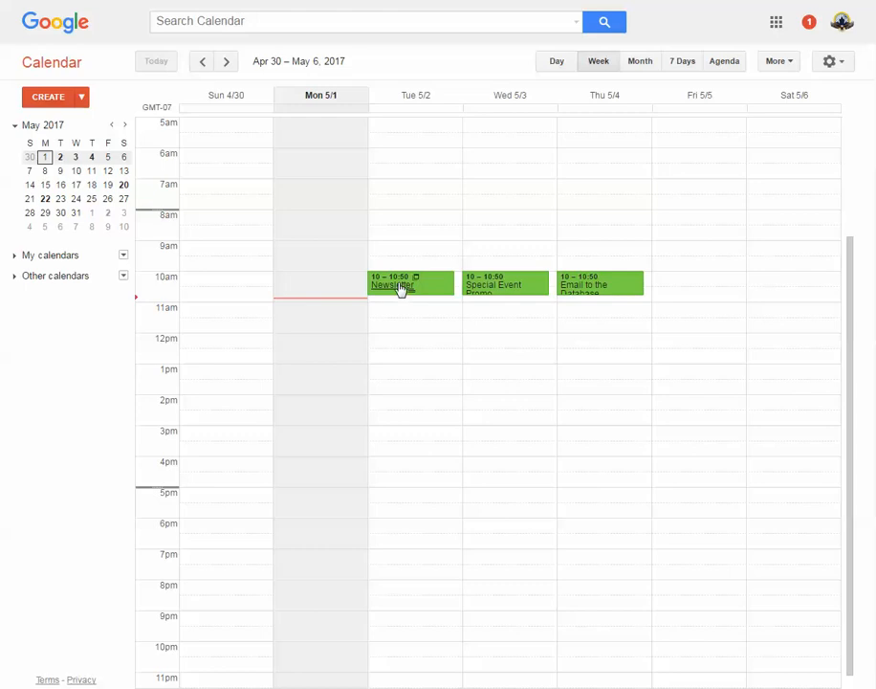
# Create a "Build out the newsletter" event on Monday, May 8, from 10:00am to 10:25am.
pyautogui.click(227, 63)
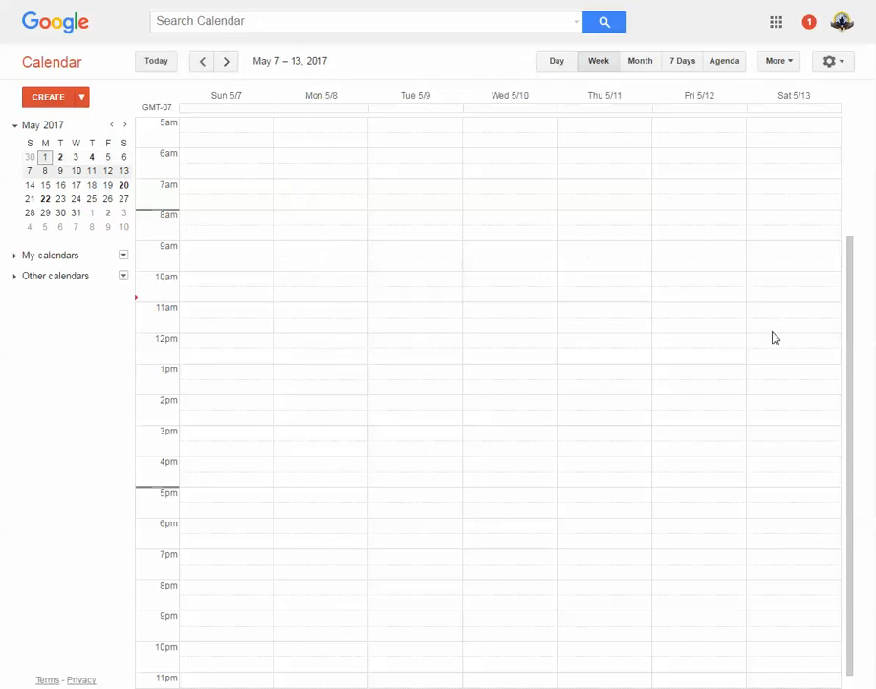
pyautogui.click(327, 286)
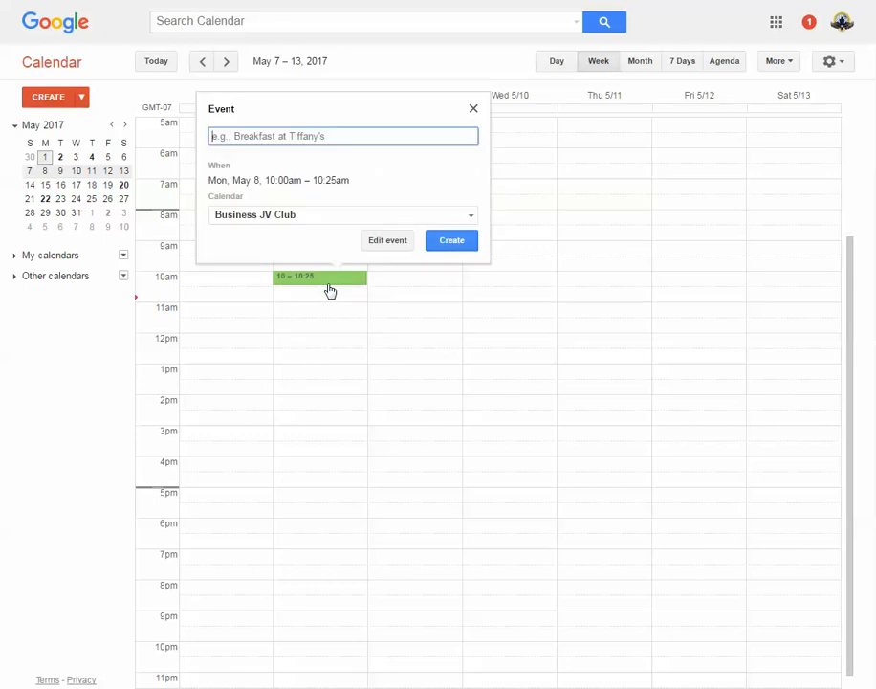
pyautogui.write('Build out ')
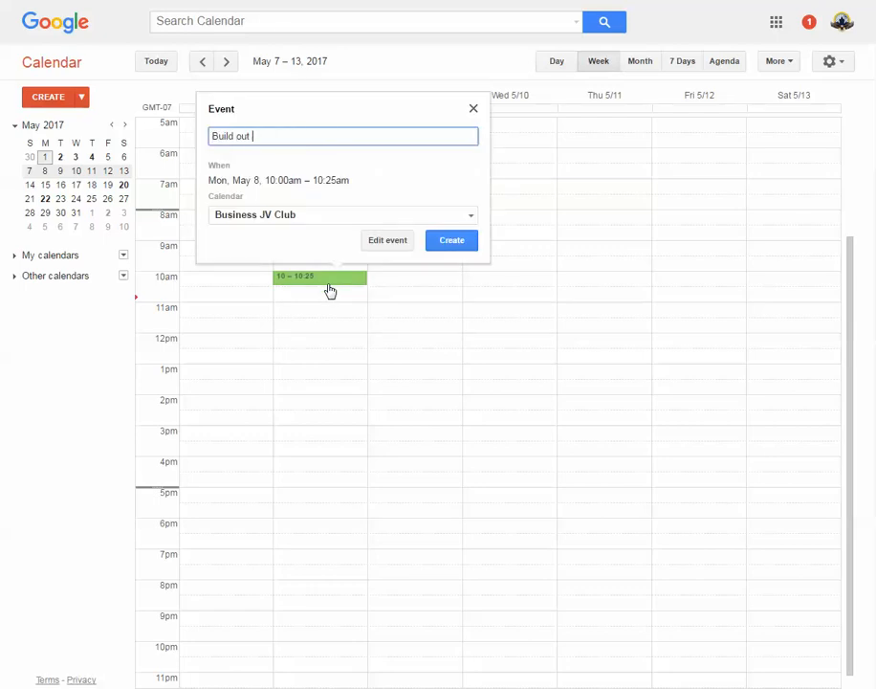
pyautogui.write('the newsletter')
pyautogui.click(463, 242)
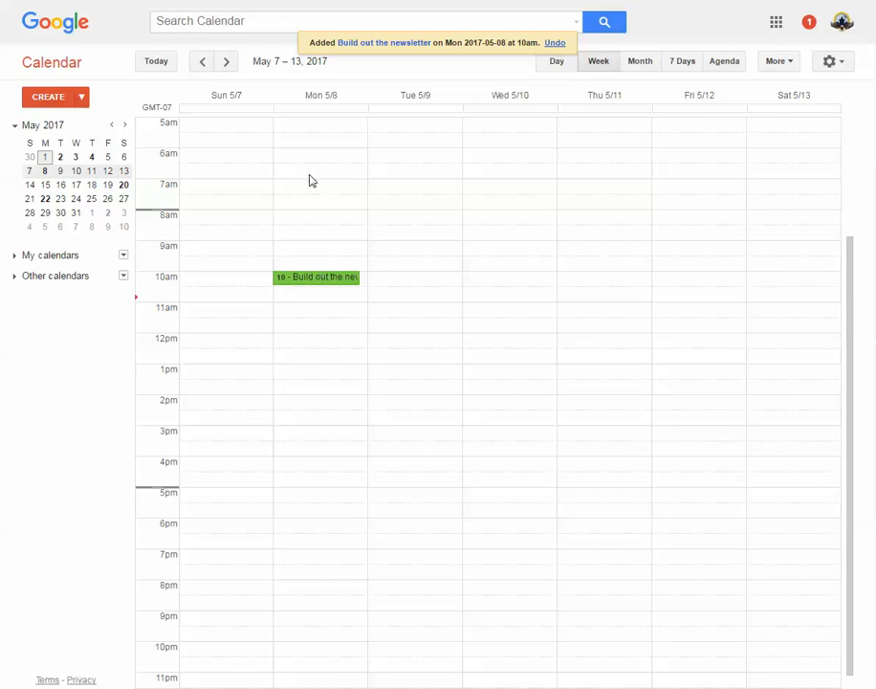
# Make the "Build out the newsletter" event repeat every 1 week on Monday, ending after 4 occurrences, and save it.
pyautogui.click(203, 65)
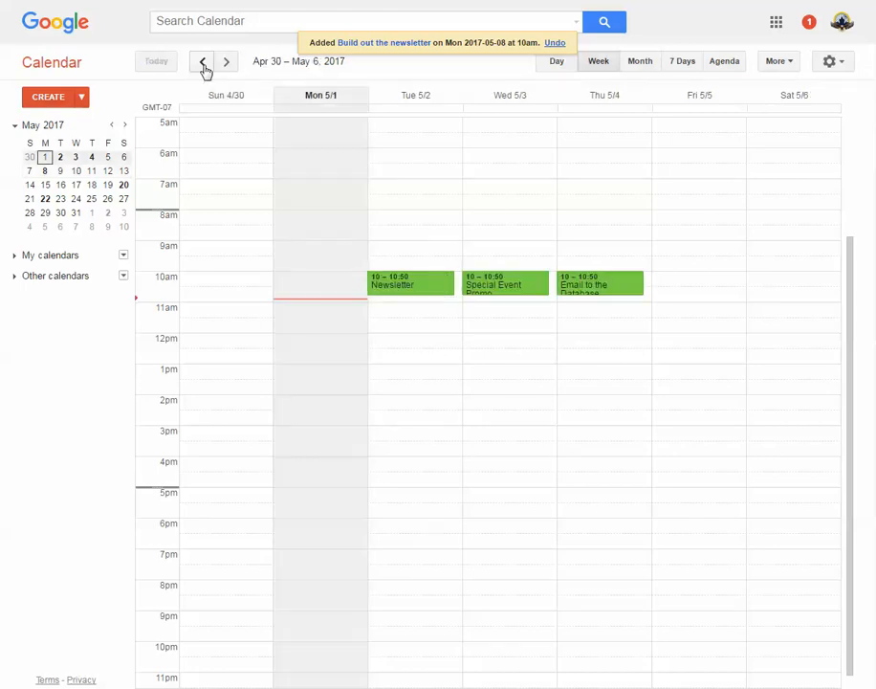
pyautogui.click(227, 67)
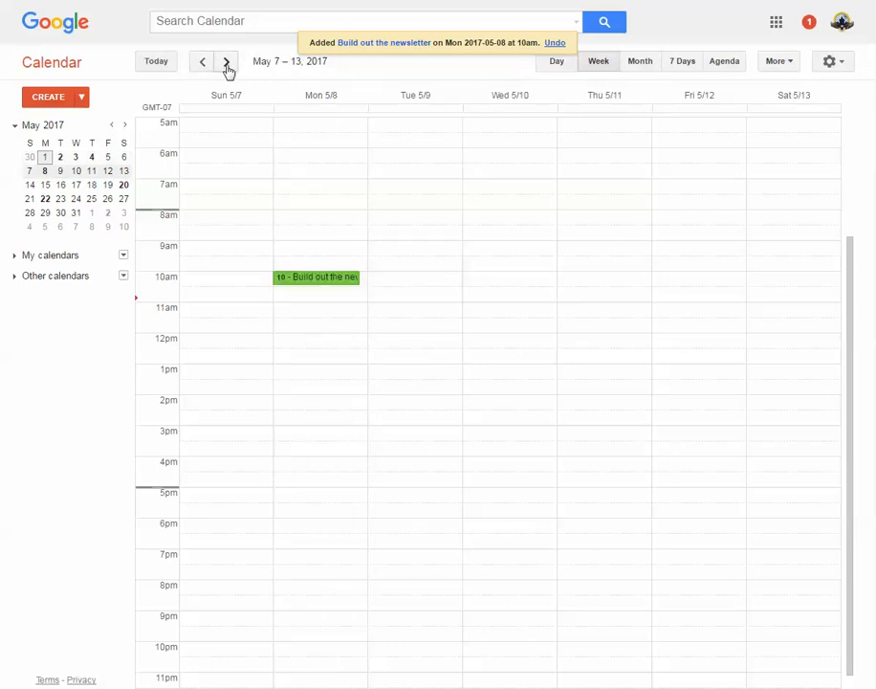
pyautogui.click(320, 279)
pyautogui.click(427, 245)
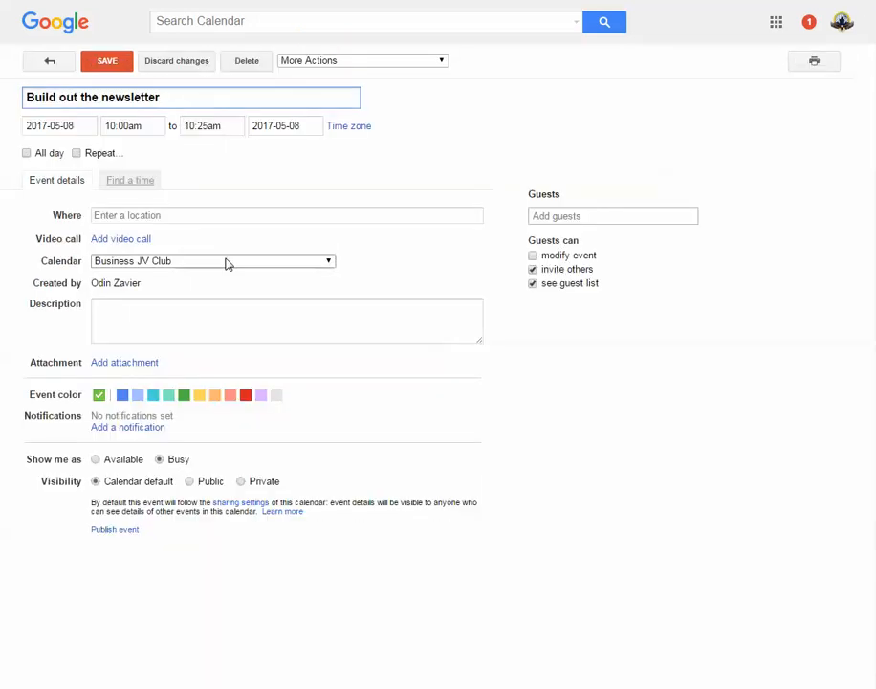
pyautogui.click(77, 154)
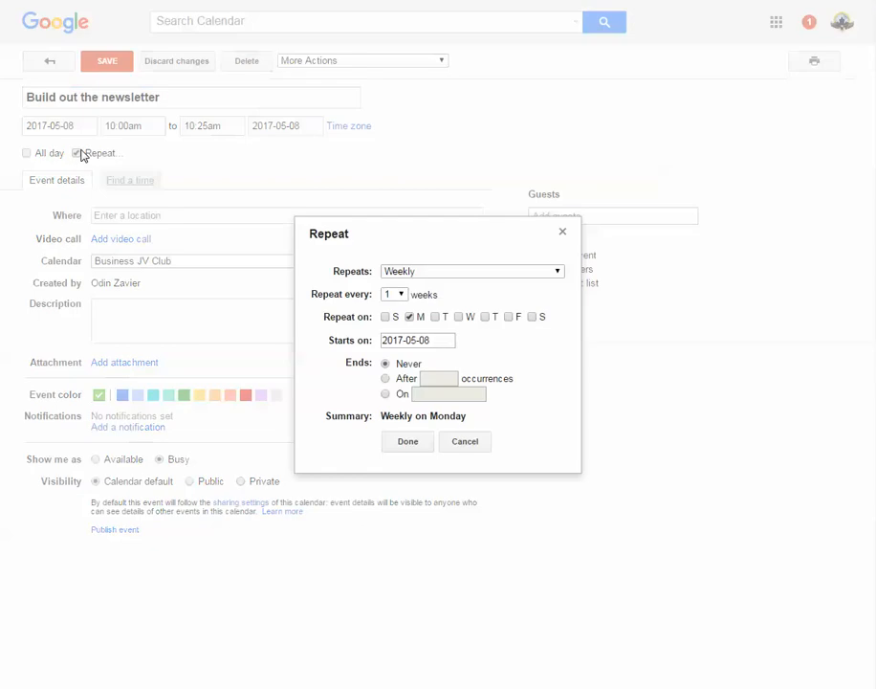
pyautogui.click(401, 294)
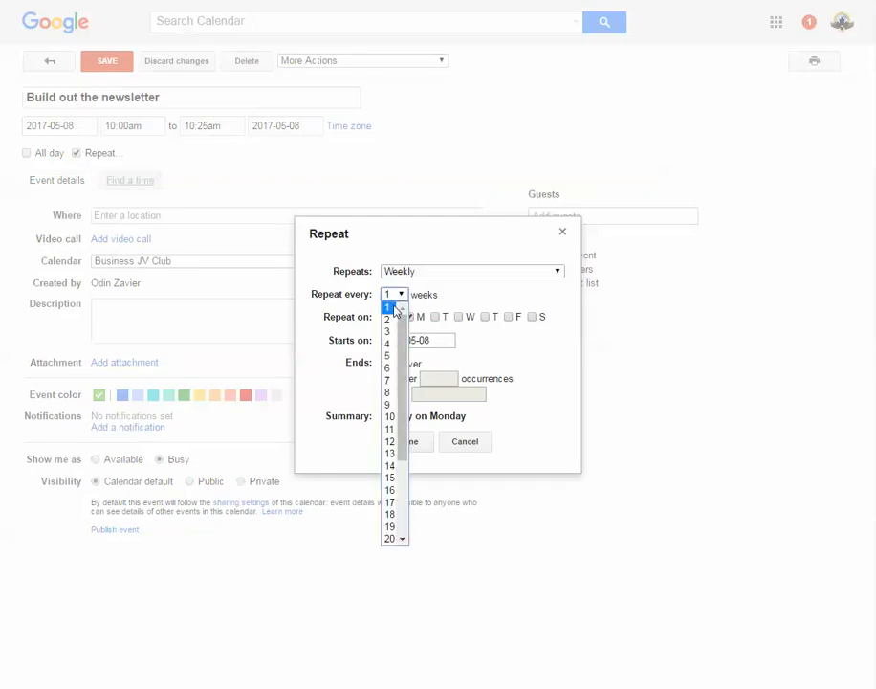
pyautogui.click(389, 307)
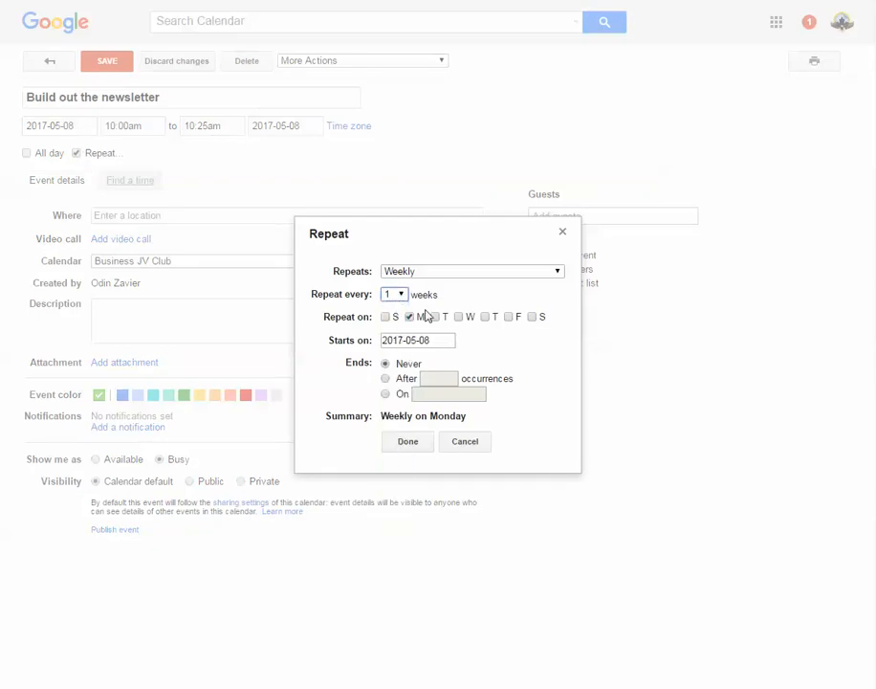
pyautogui.click(387, 381)
pyautogui.write('4')
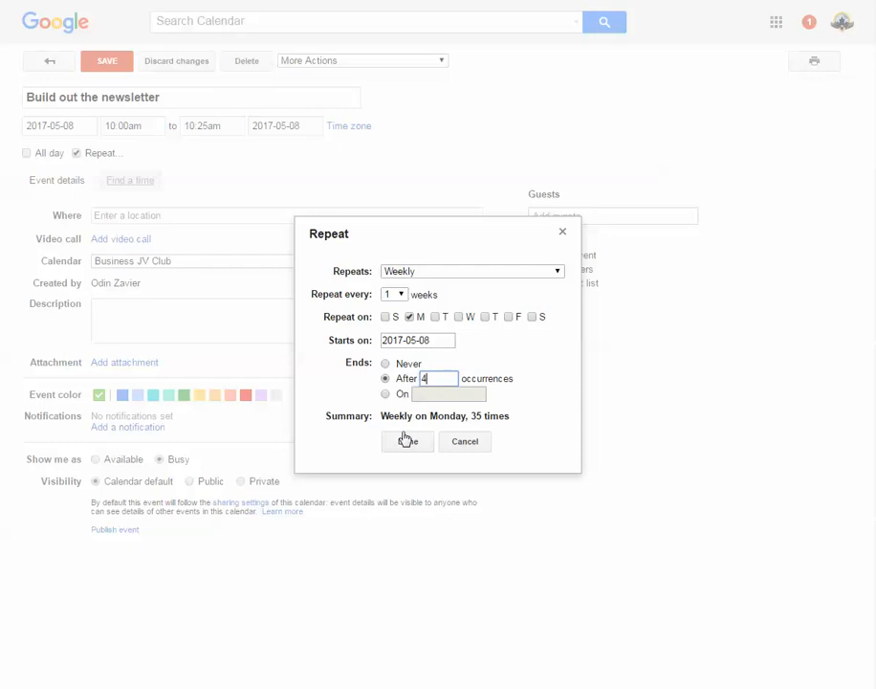
pyautogui.click(407, 441)
pyautogui.click(119, 63)
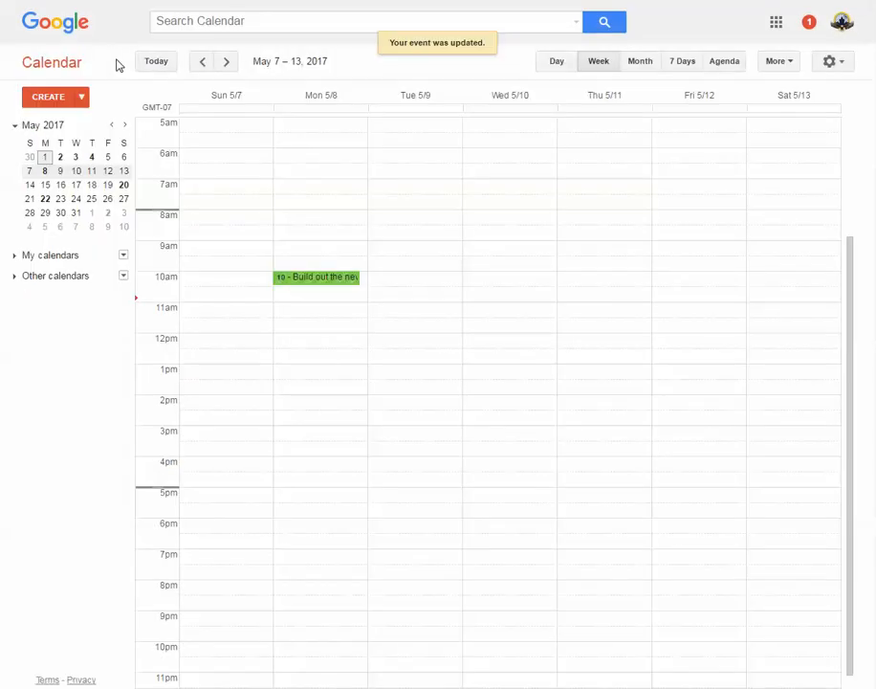
# Check the weeks through June 4 – 10, 2017 for the repeated newsletter sessions, and return to the week of April 30 – May 6.
pyautogui.click(228, 67)
pyautogui.click(227, 65)
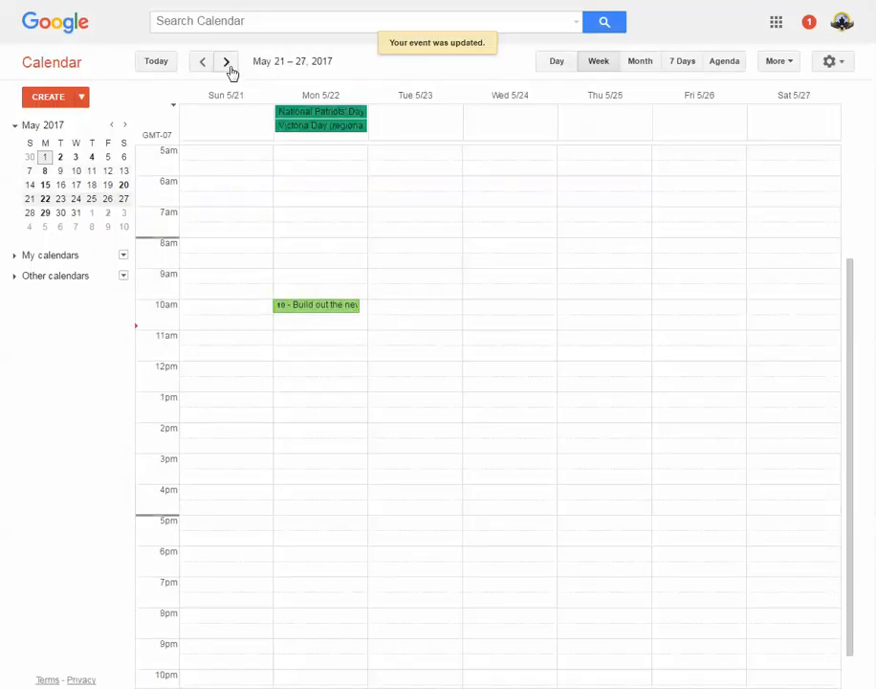
pyautogui.click(227, 65)
pyautogui.click(228, 64)
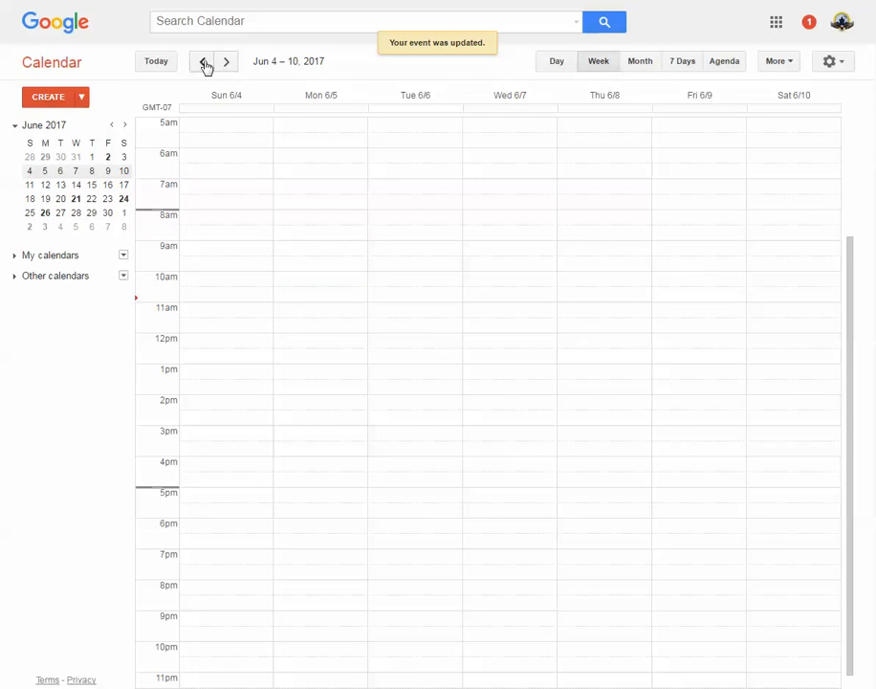
pyautogui.click(202, 63)
pyautogui.click(202, 63)
pyautogui.click(202, 63)
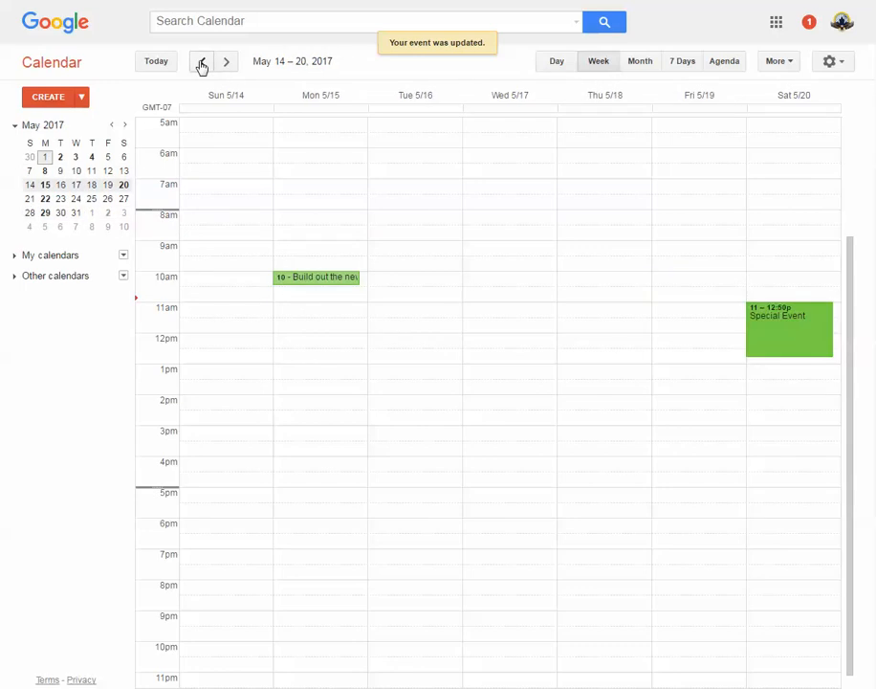
pyautogui.click(201, 63)
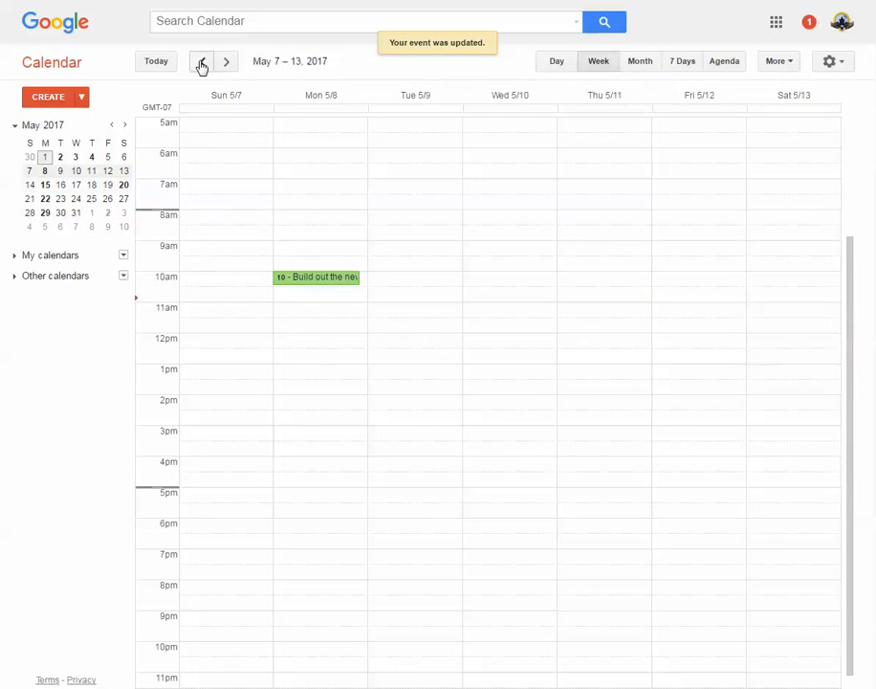
pyautogui.click(201, 63)
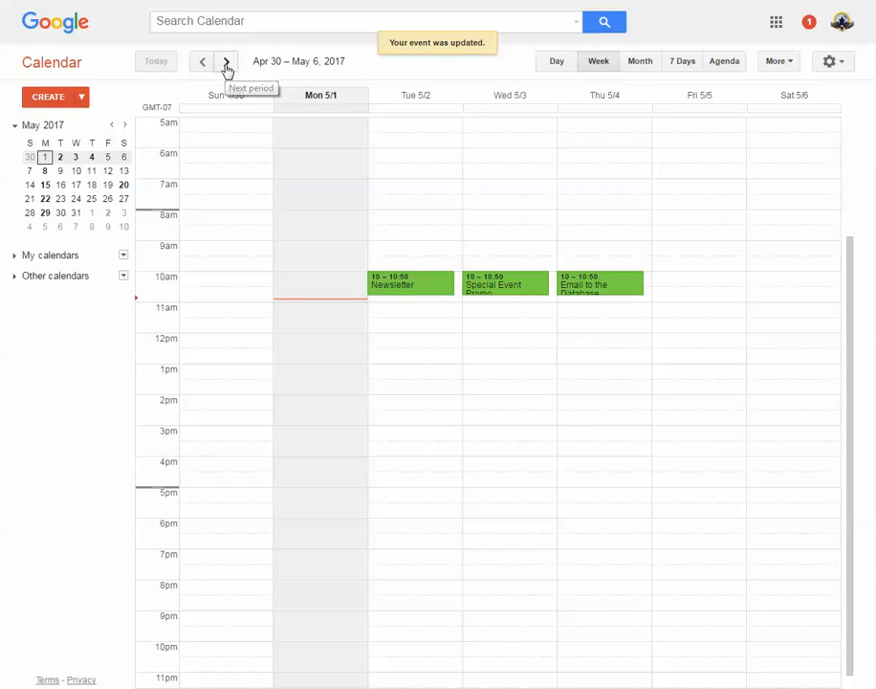
pyautogui.click(227, 64)
pyautogui.click(202, 63)
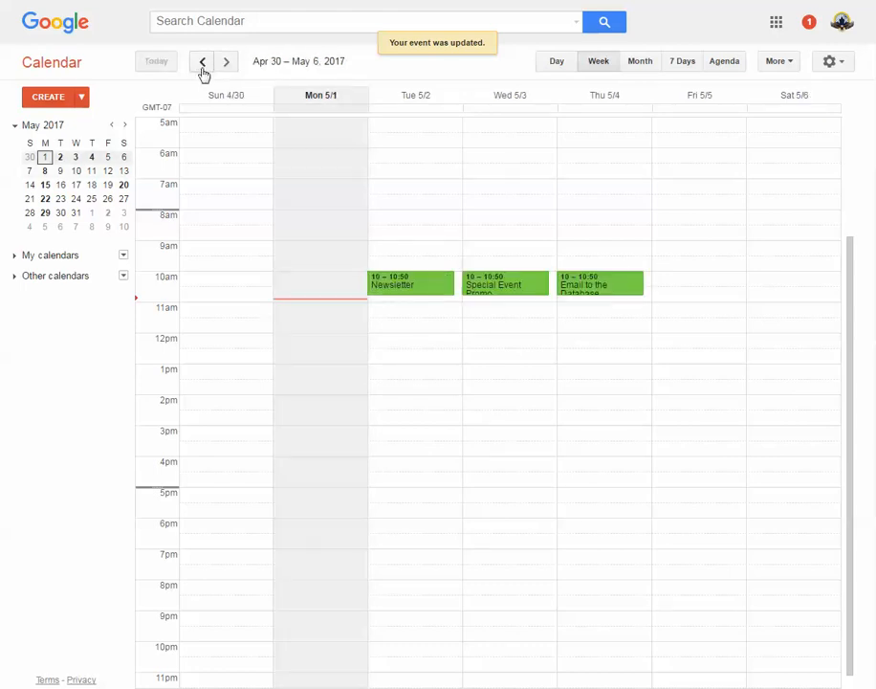